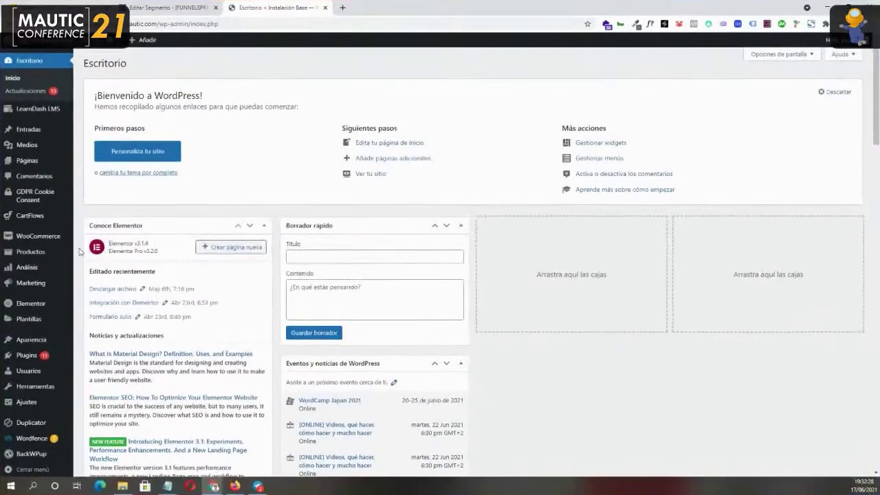
- Open the WooCommerce product "Curso de Embudos con WordPress" for editing
mouse_move(220, 245)
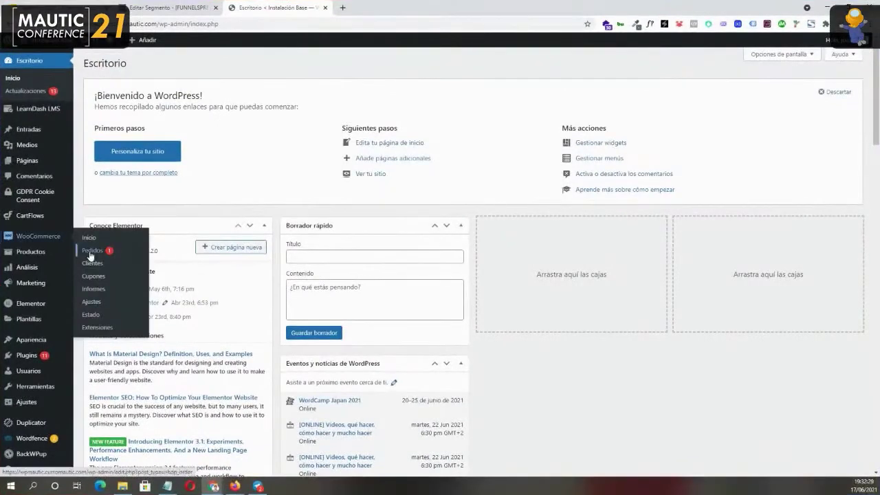
left_click(59, 254)
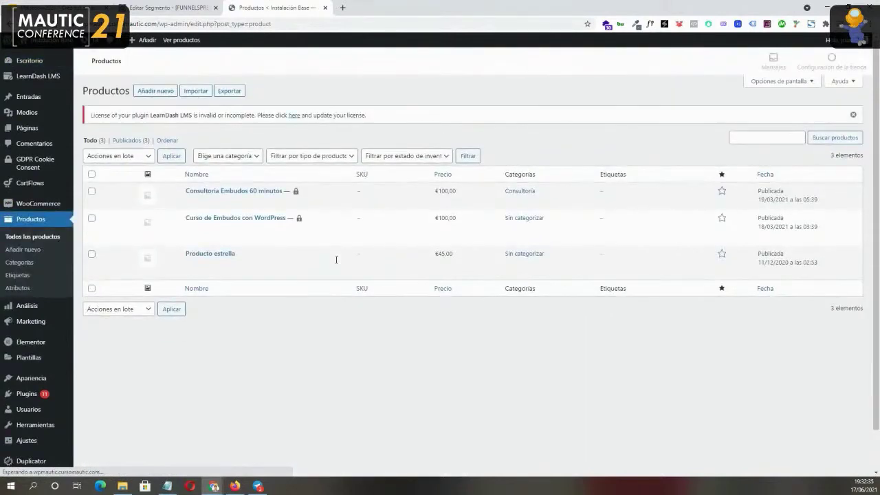
mouse_move(223, 233)
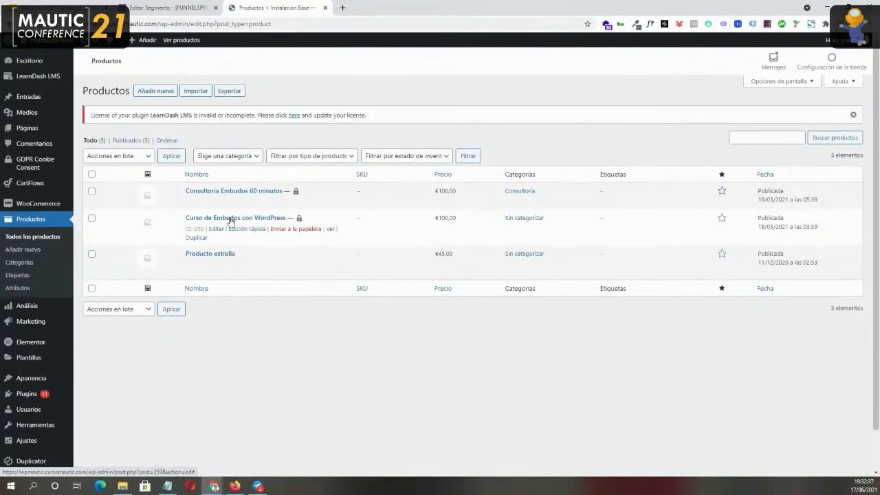
left_click(213, 219)
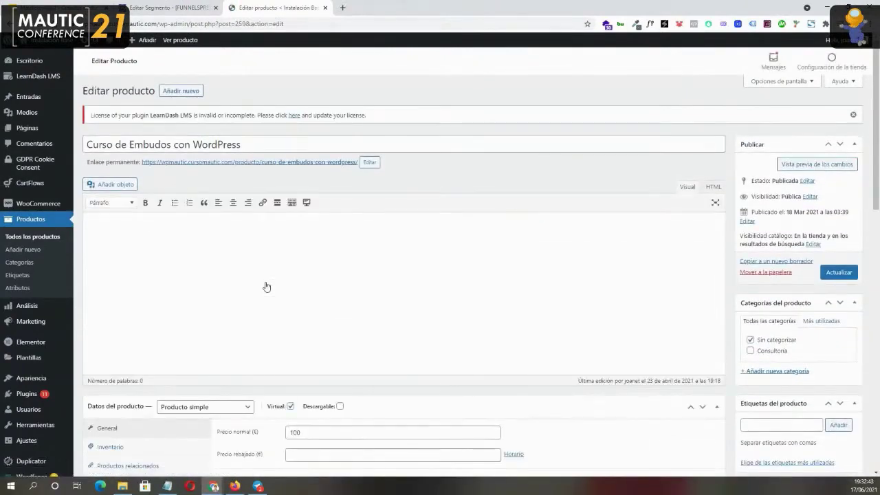
- Examine the product's WP Fusion settings for the tags applied on purchase, refund and failed transaction
scroll(266, 287, "down", 2)
scroll(267, 286, "down", 3)
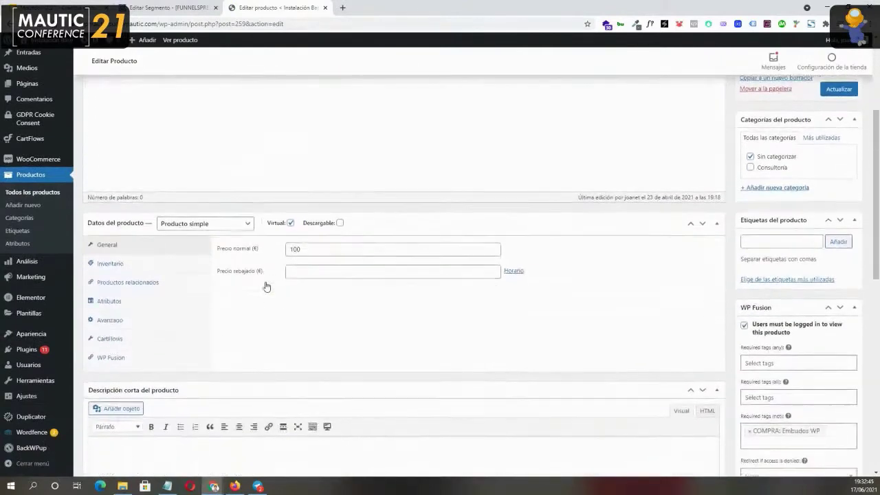
scroll(266, 286, "down", 1)
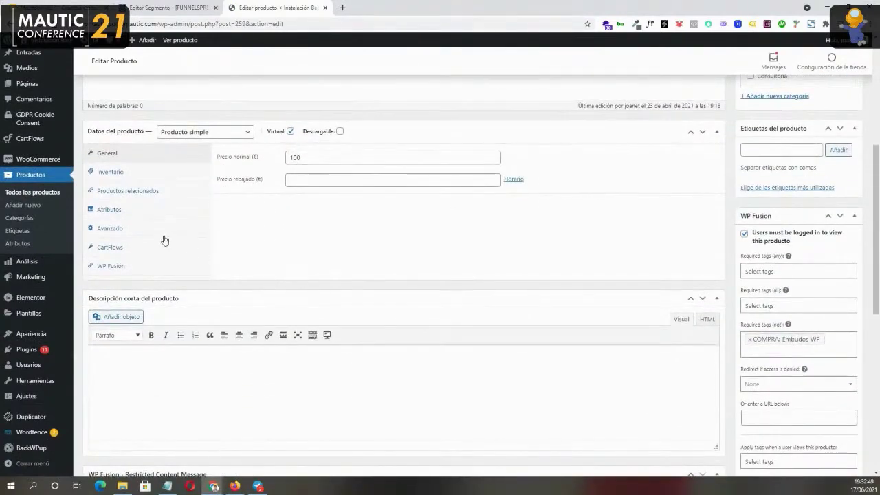
left_click(113, 266)
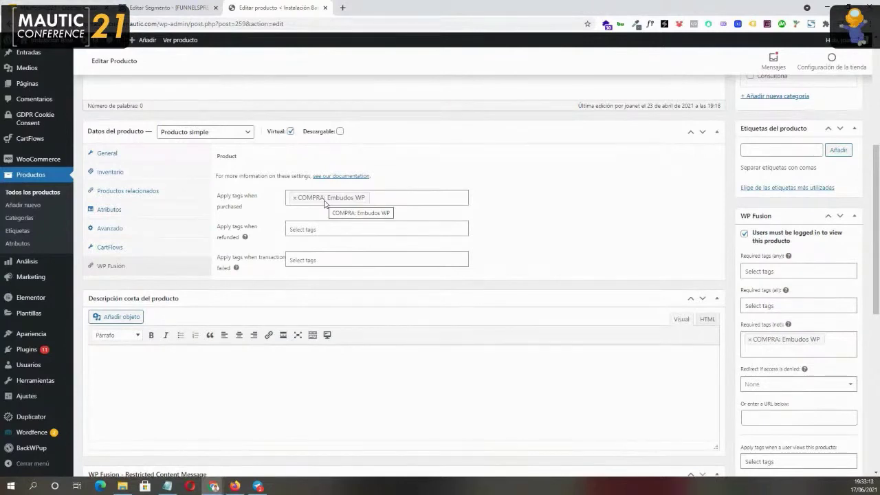
scroll(500, 256, "up", 1)
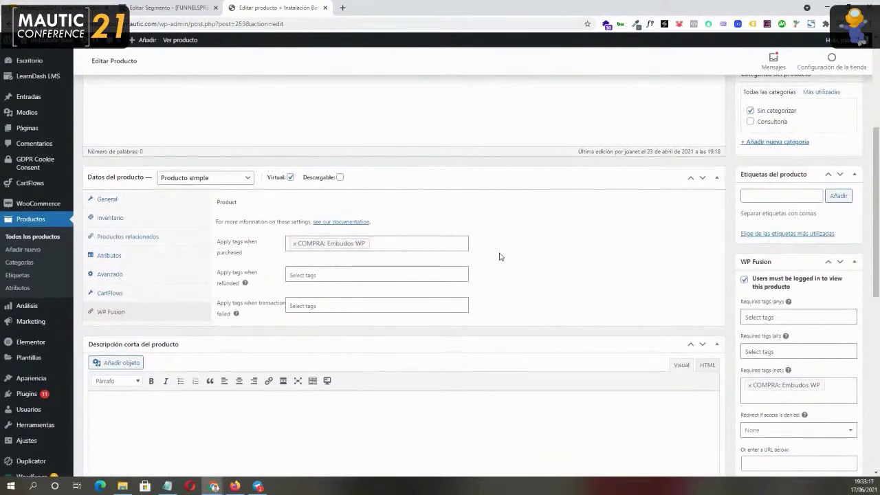
scroll(500, 256, "up", 1)
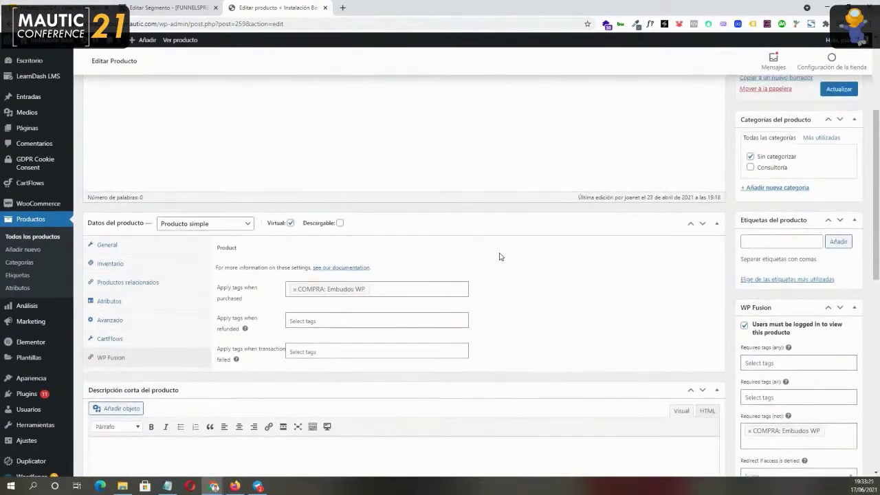
scroll(500, 257, "up", 1)
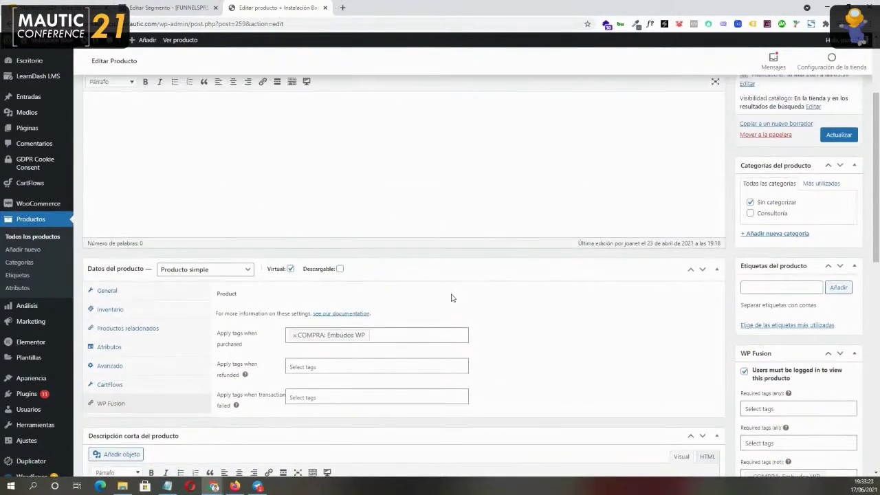
- Open the CartFlows flow "Funnels curso funnels con WordPress" to show its steps
mouse_move(40, 186)
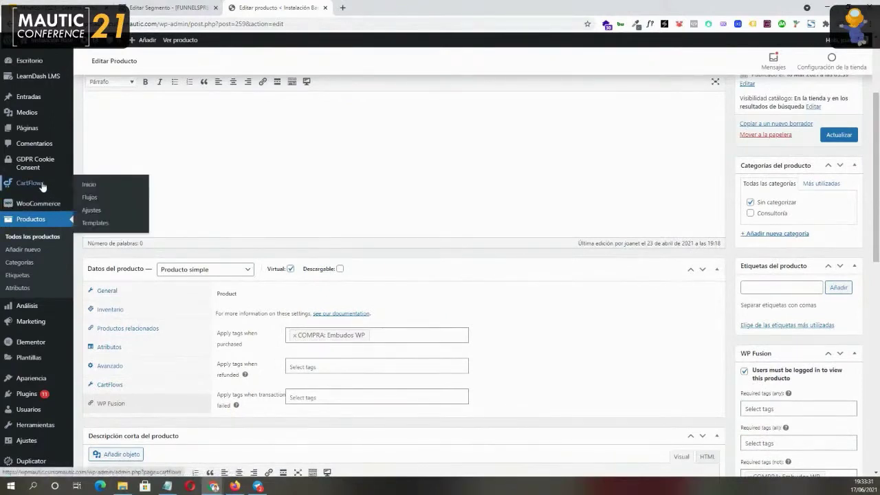
left_click(89, 198)
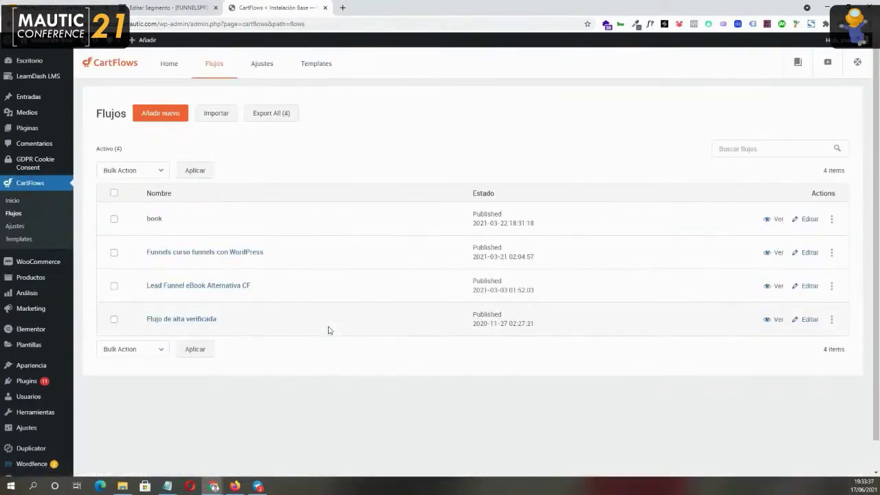
left_click(192, 255)
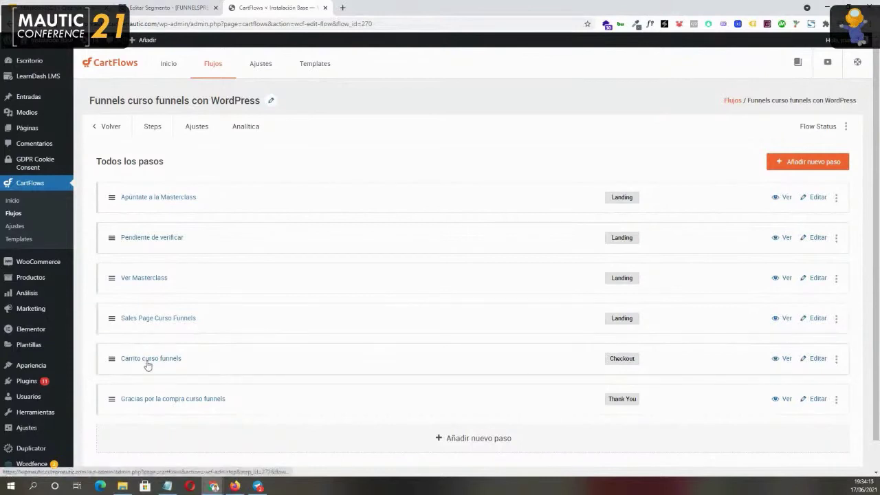
- View the flow's checkout step "Carrito curso funnels" in a new browser tab and look over its order form
right_click(784, 360)
left_click(747, 251)
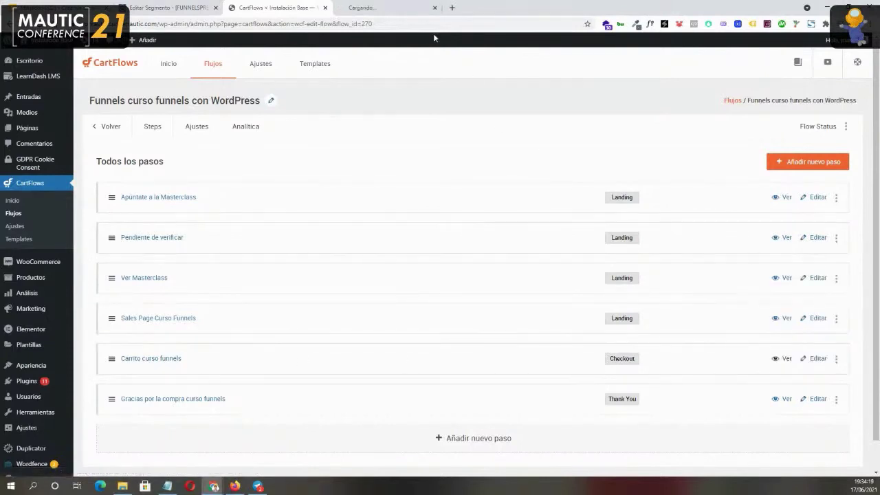
left_click(380, 8)
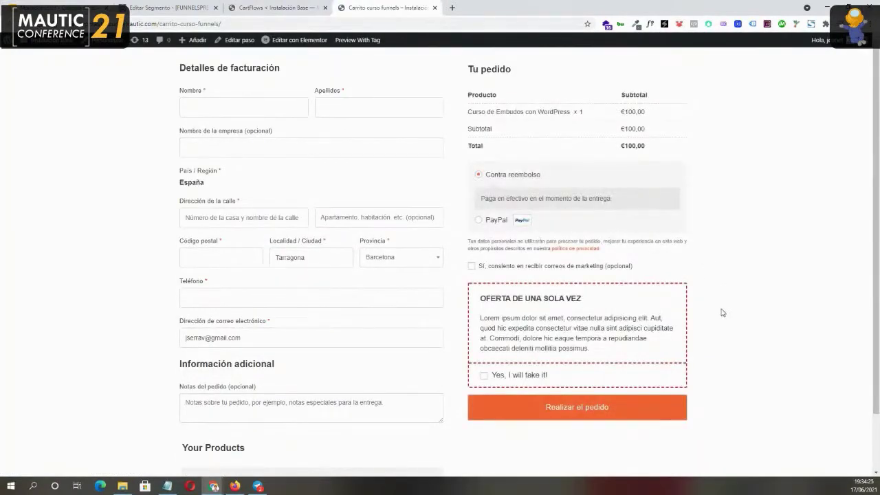
scroll(722, 313, "down", 1)
scroll(722, 313, "up", 1)
scroll(722, 313, "down", 1)
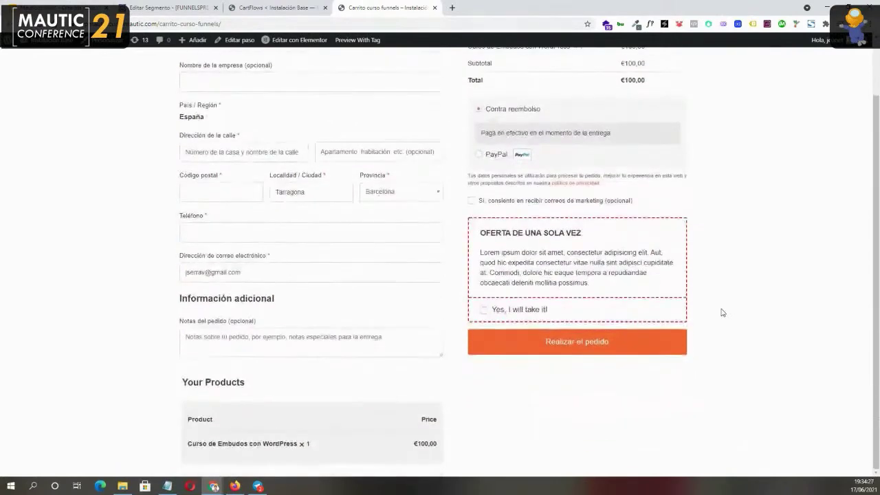
scroll(721, 313, "up", 1)
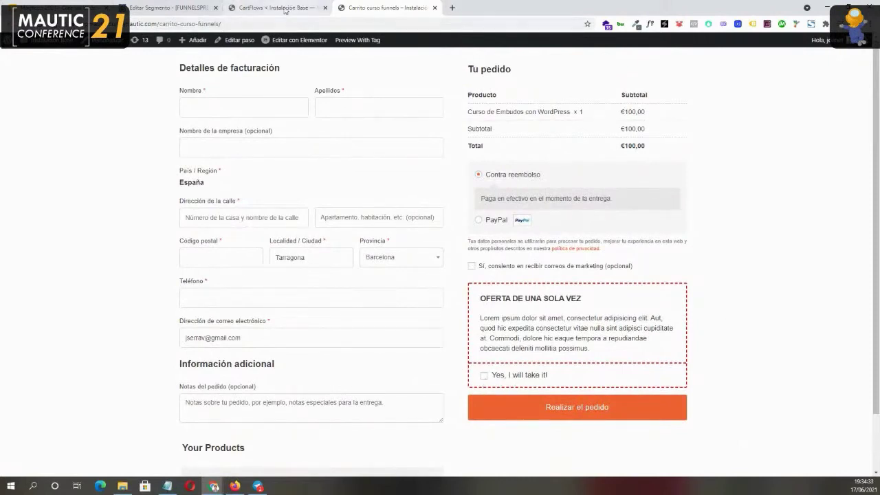
- Switch to Mautic and open the segment "[FUNNELSPRESS] Alumnos Curso Embudos WP" for editing, showing its filters
left_click(268, 7)
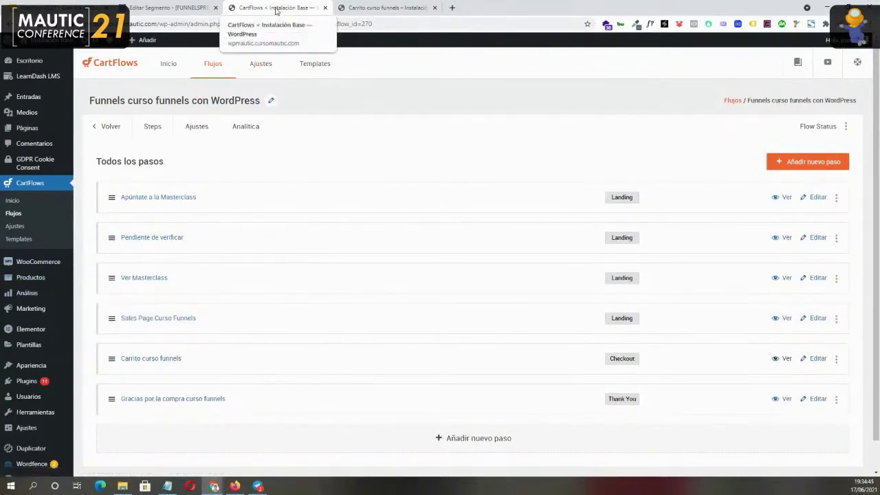
left_click(172, 13)
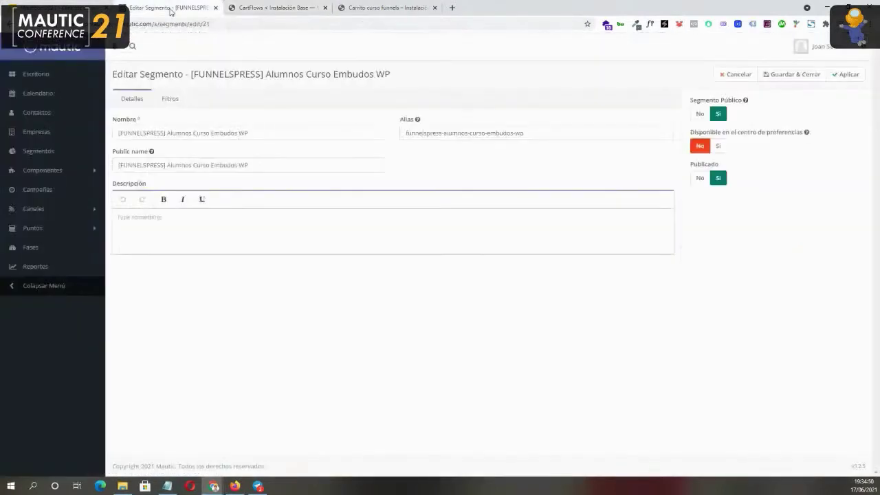
left_click(44, 152)
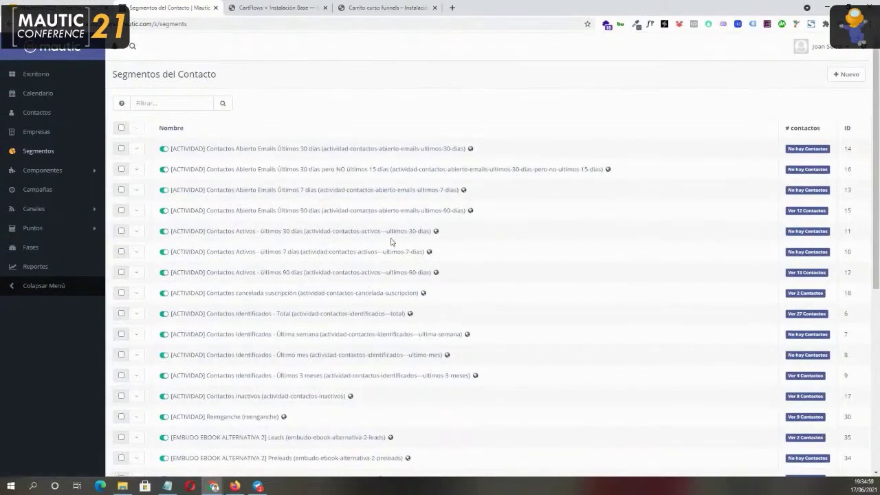
scroll(355, 319, "down", 1)
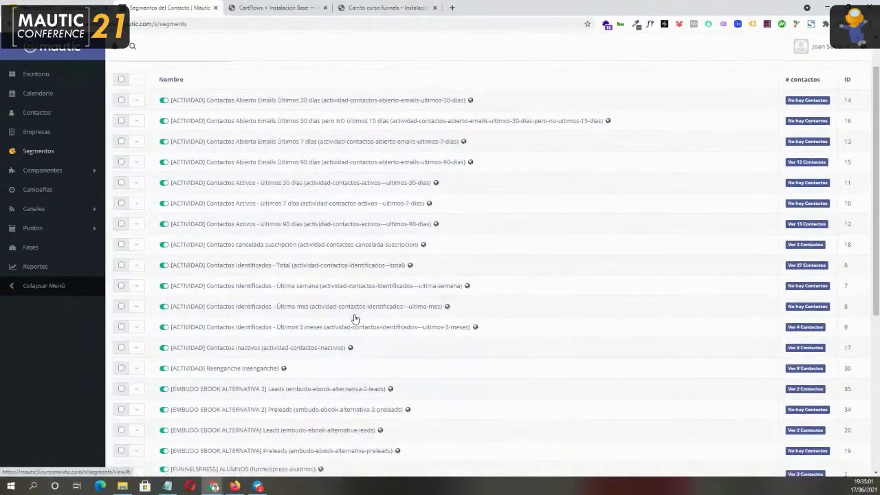
scroll(355, 318, "down", 3)
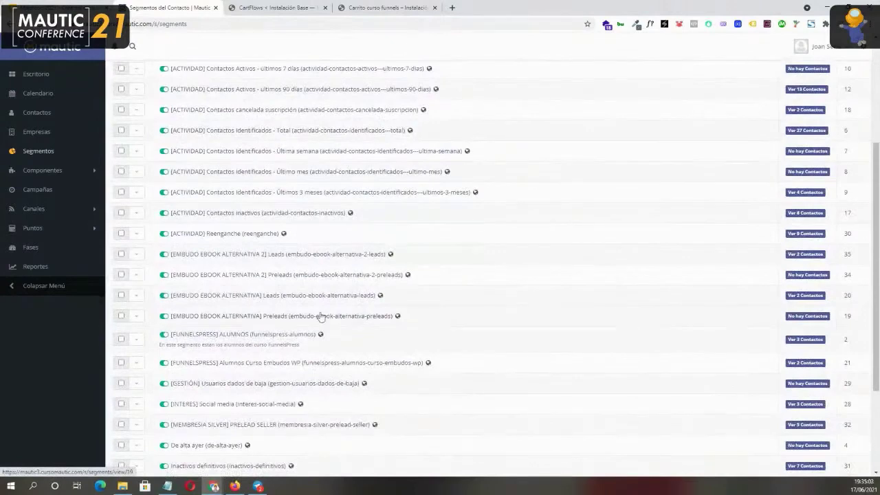
scroll(321, 317, "down", 1)
scroll(321, 314, "down", 1)
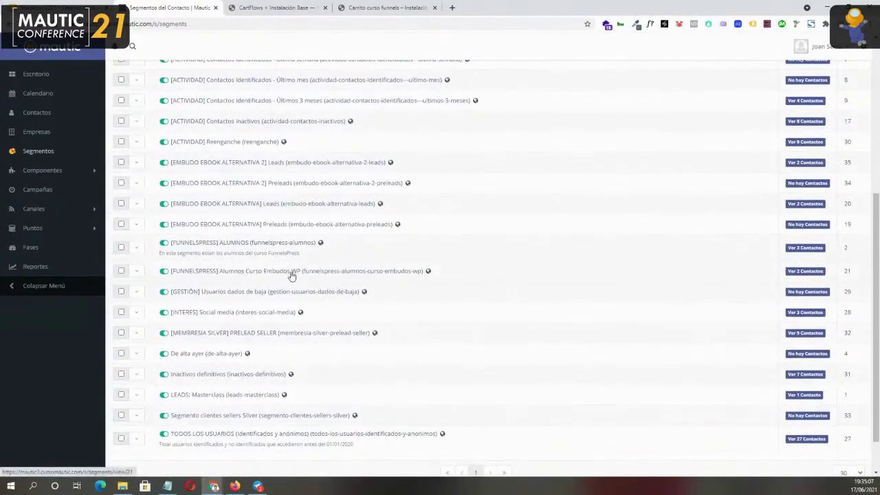
left_click(268, 273)
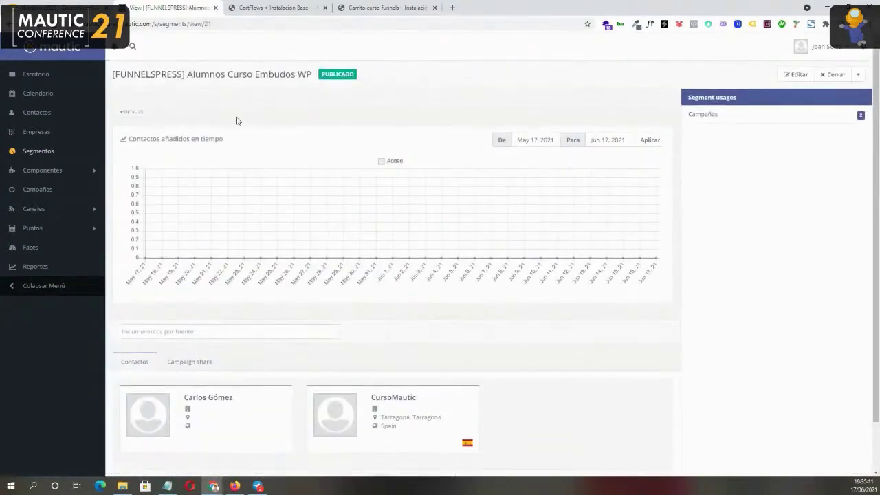
left_click(794, 75)
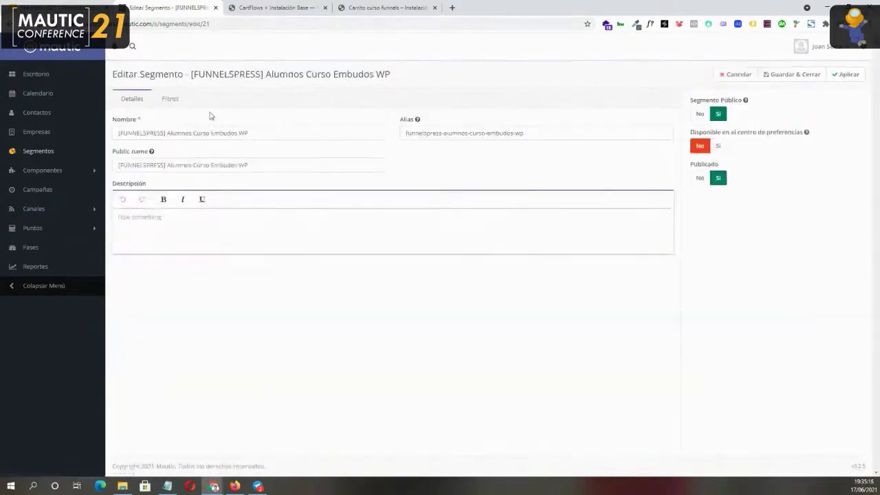
left_click(171, 98)
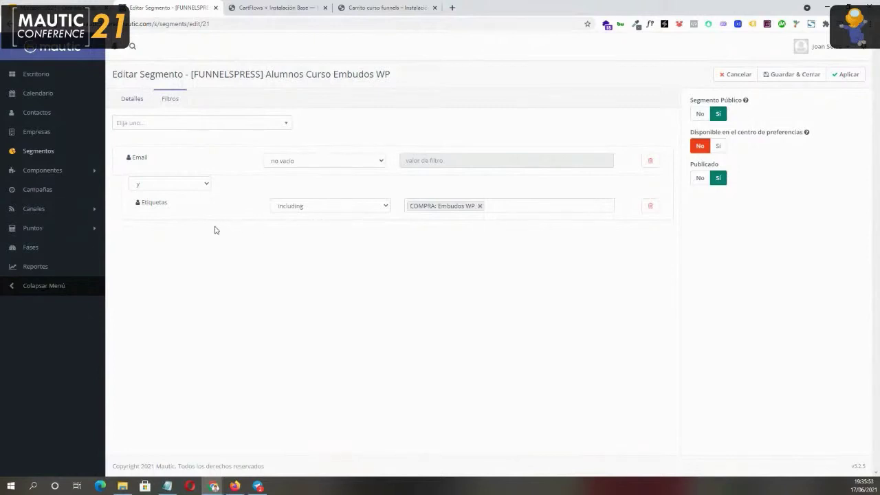
- Open the Mautic campaign "Campaña Upsell" for editing and launch its campaign builder
left_click(43, 195)
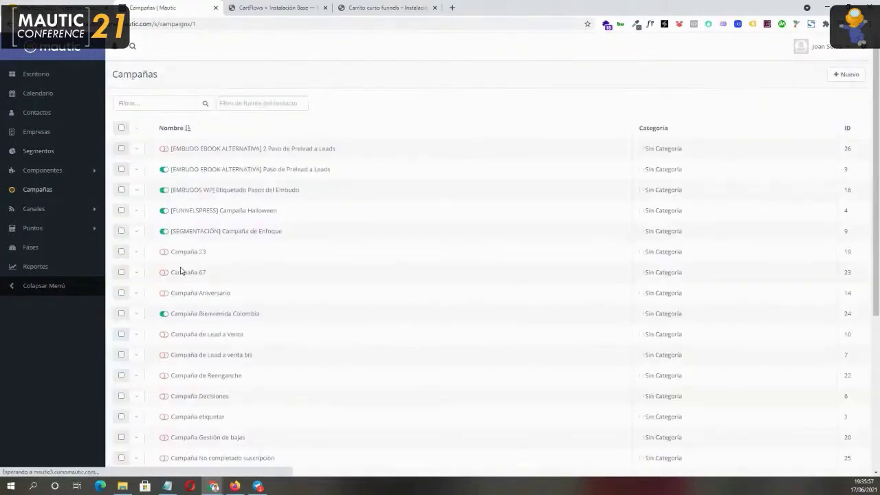
scroll(241, 320, "down", 5)
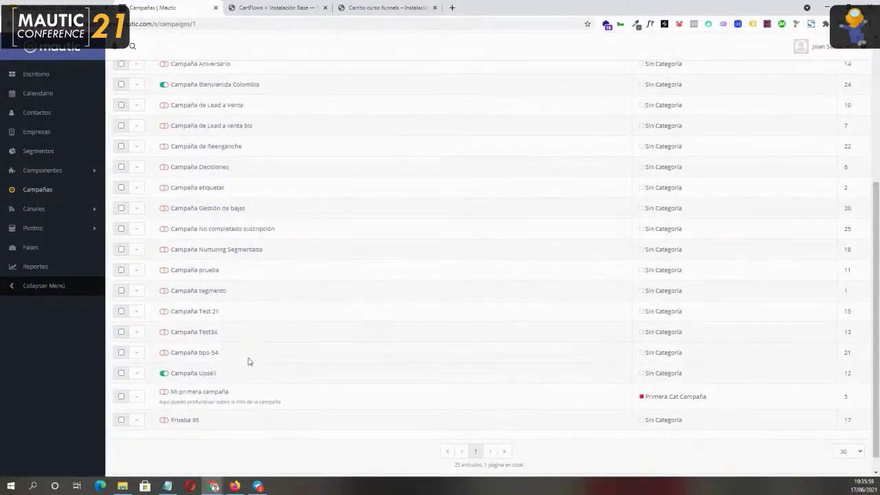
left_click(194, 377)
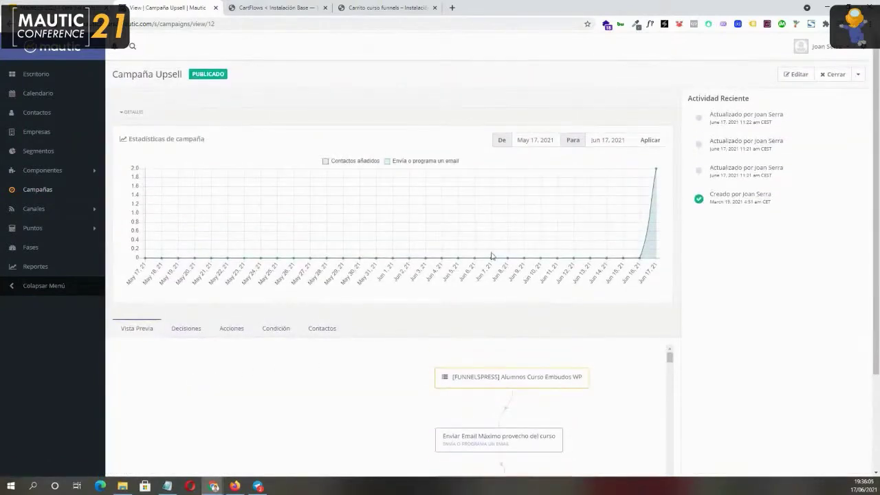
left_click(796, 75)
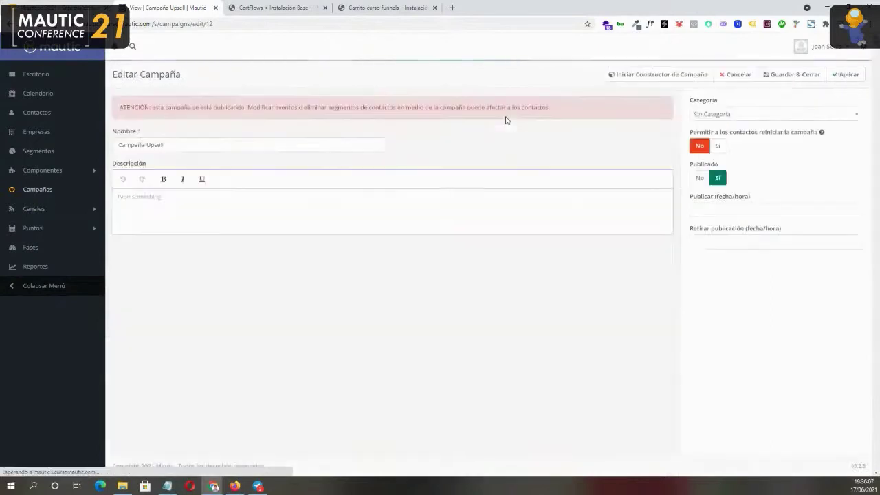
left_click(639, 75)
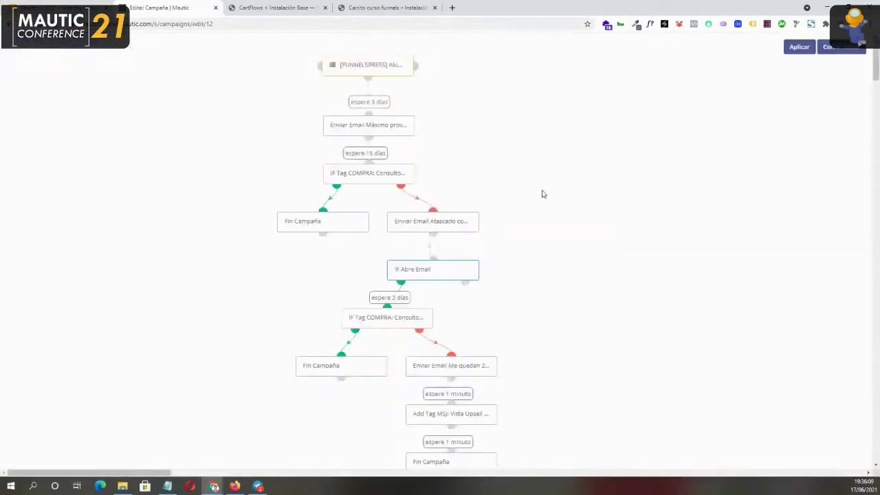
- Check the campaign's contact source and the settings of the "Enviar Email Máximo provecho del curso" event, leaving both unchanged
left_click(401, 60)
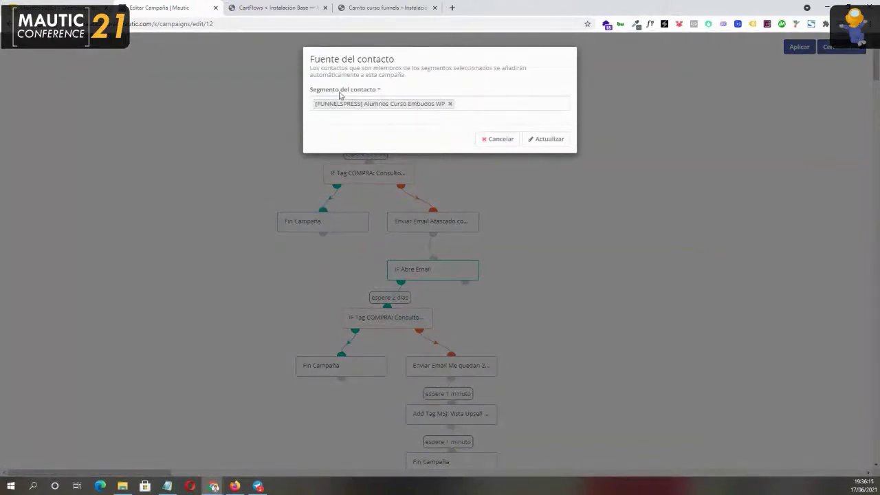
left_click(491, 140)
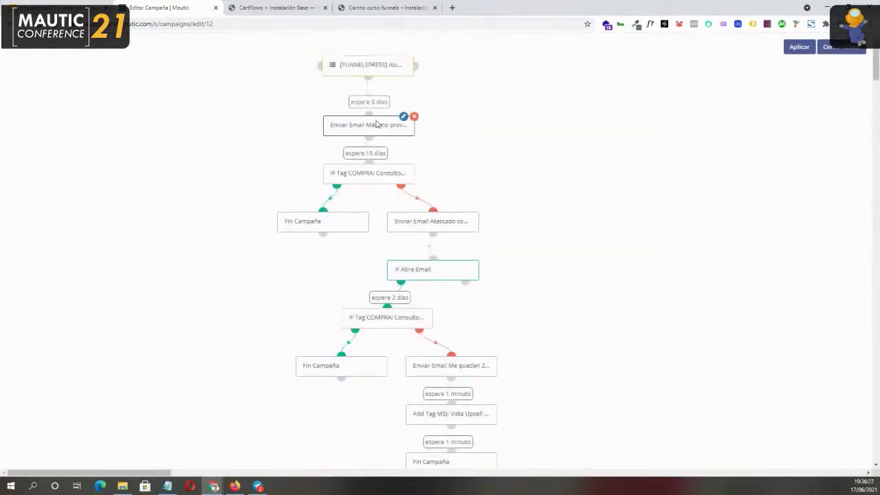
left_click(403, 116)
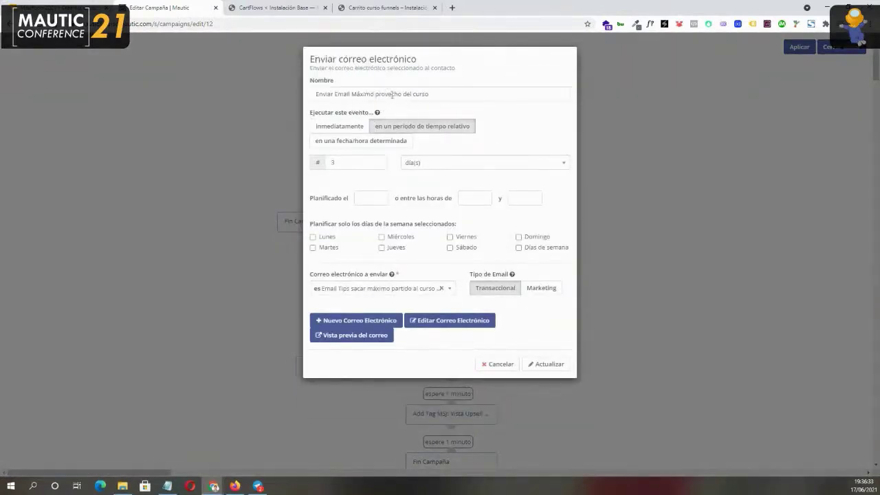
left_click(494, 364)
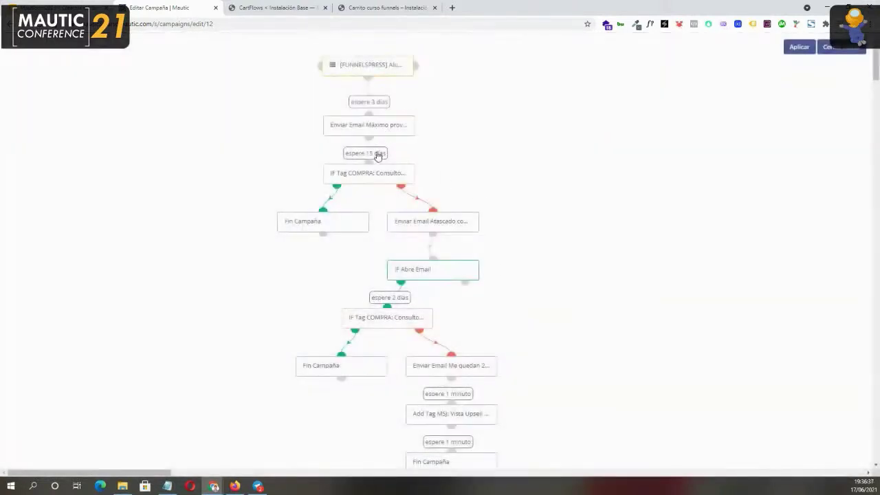
- Review the settings of the first "IF Tag COMPRA: Consultoria Funnels 60 min" condition and its yes-branch "Fin Campaña" event, cancelling out of both
mouse_move(373, 124)
mouse_move(404, 167)
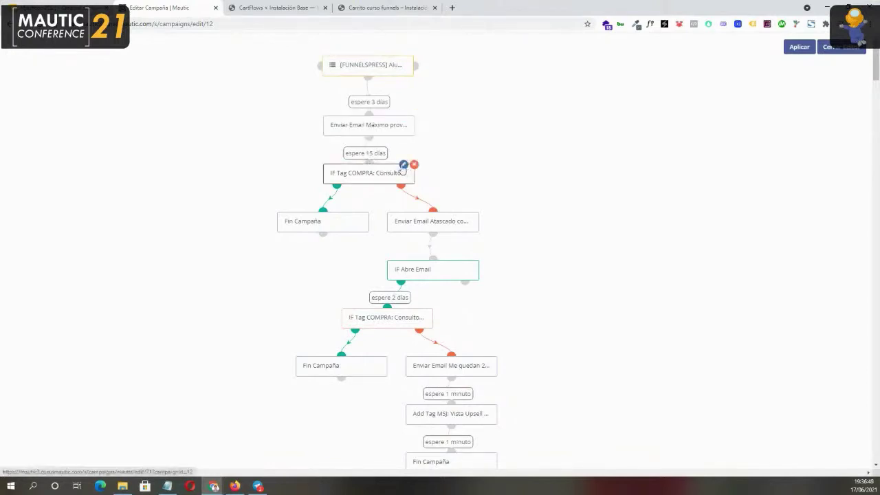
left_click(405, 168)
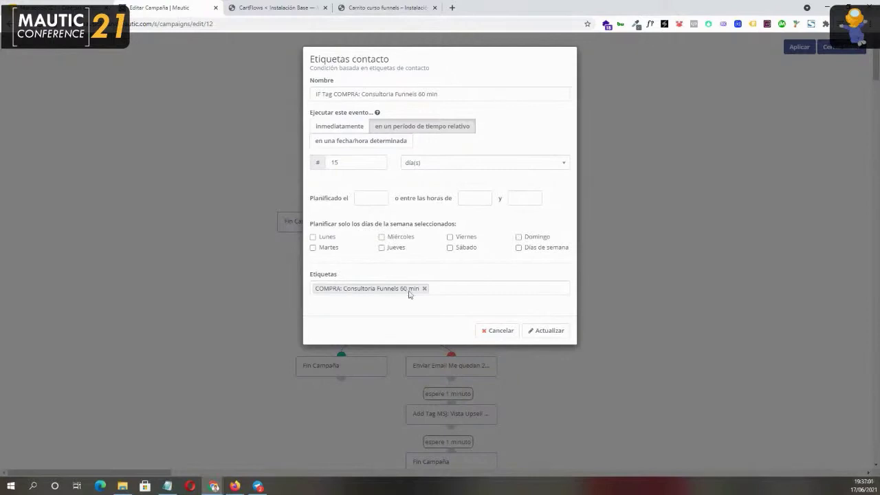
left_click(493, 334)
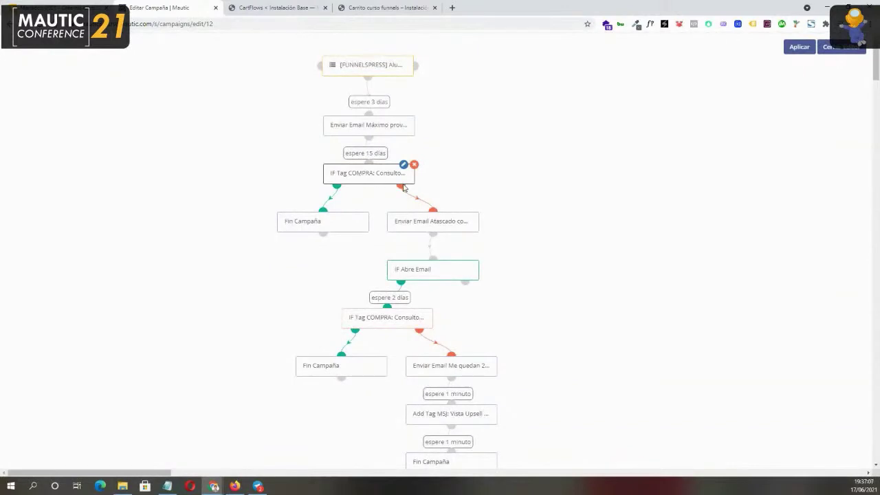
mouse_move(434, 224)
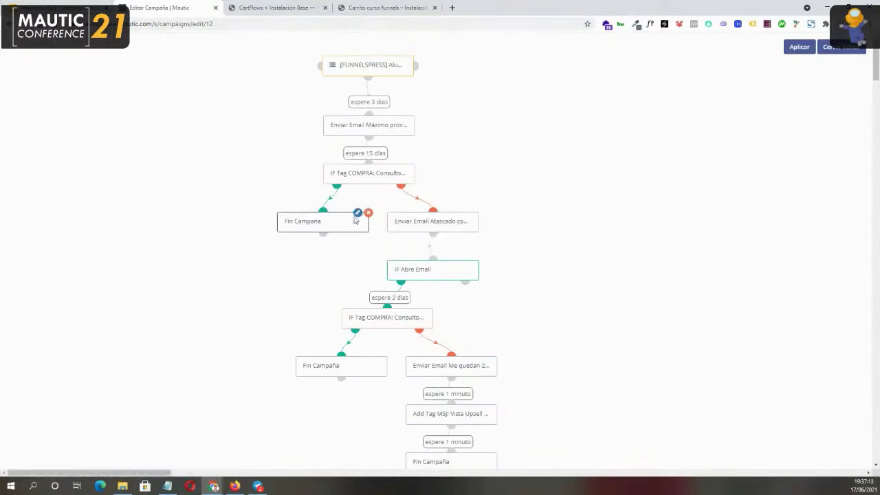
left_click(357, 211)
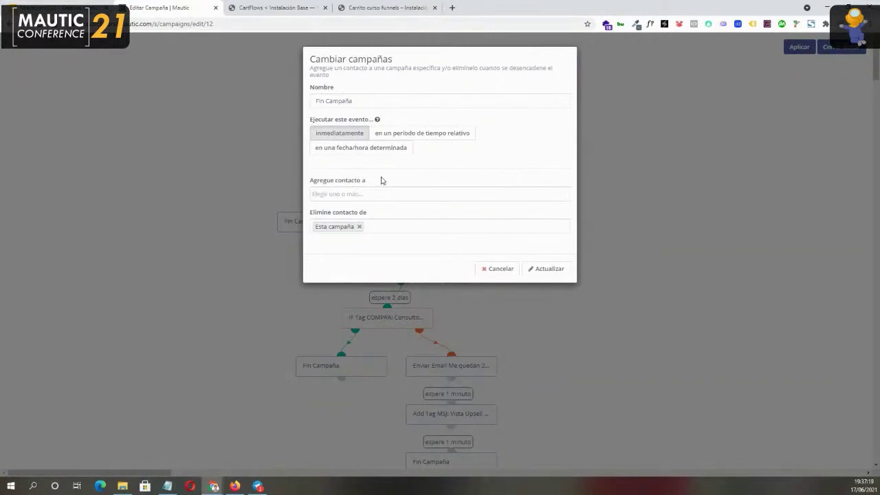
left_click(493, 267)
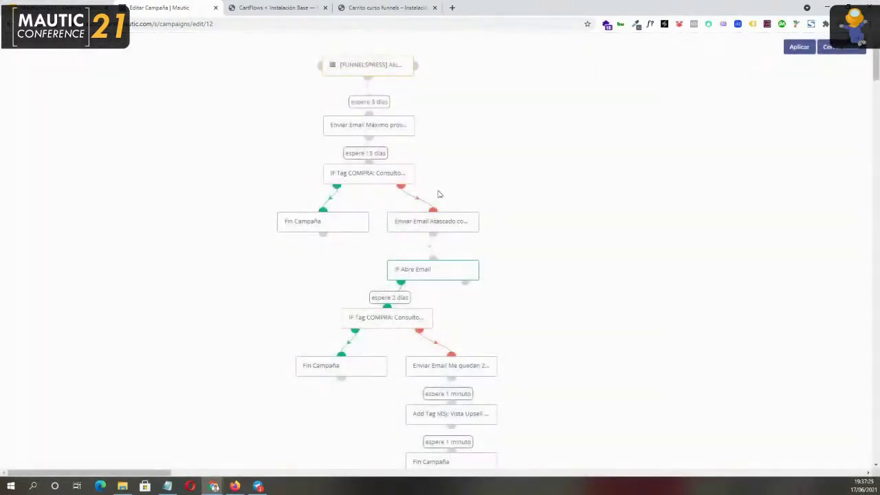
- Review the settings of the purchase-tag condition following "IF Abre Email", cancel out of it, and look over its two branches
mouse_move(424, 270)
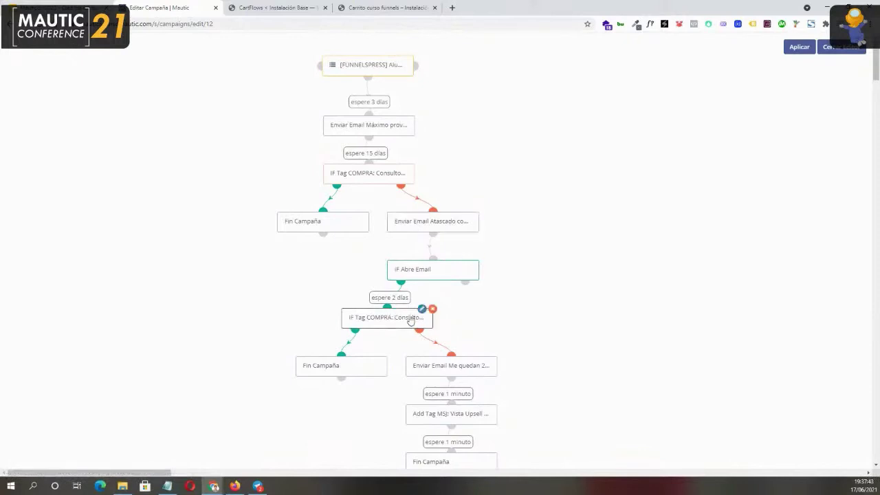
left_click(421, 307)
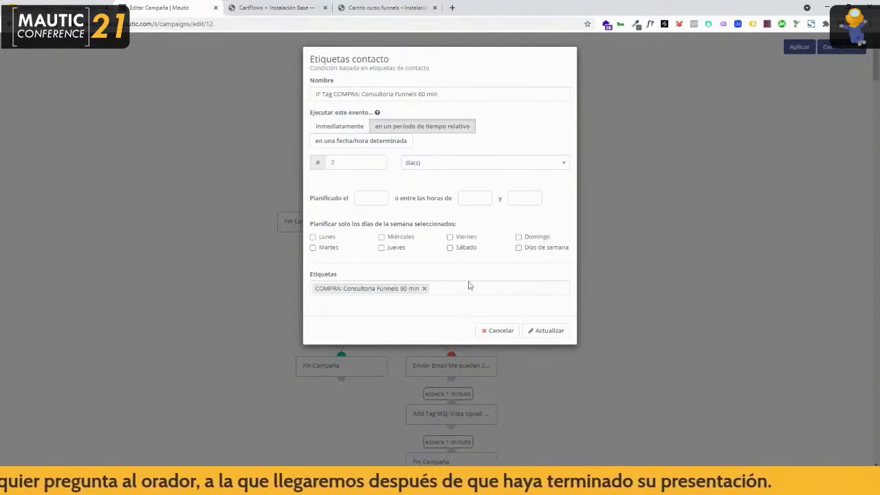
left_click(492, 331)
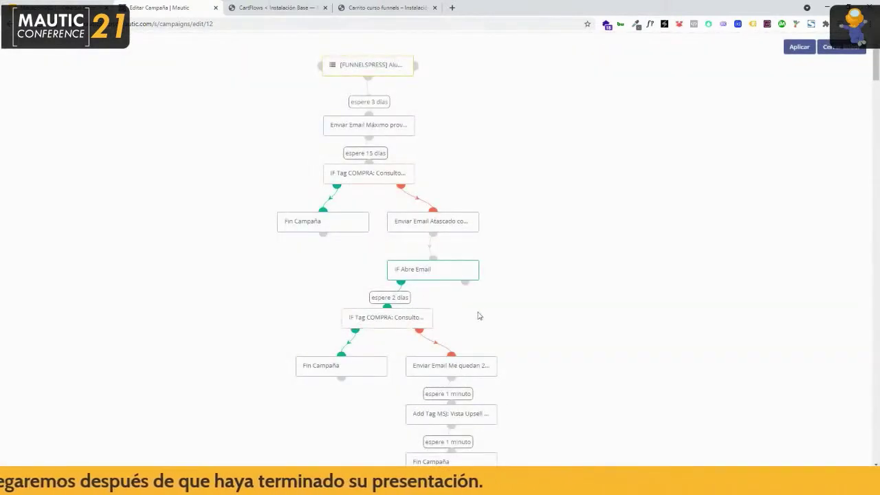
scroll(486, 313, "down", 2)
mouse_move(383, 235)
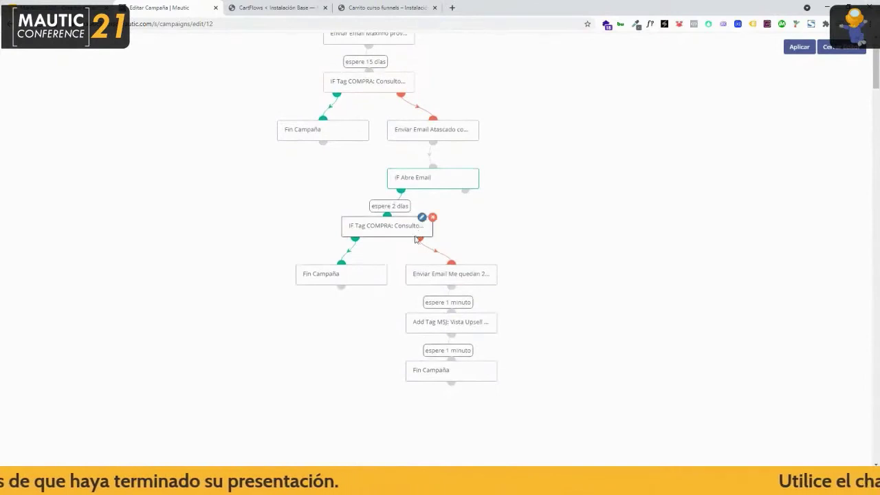
mouse_move(324, 279)
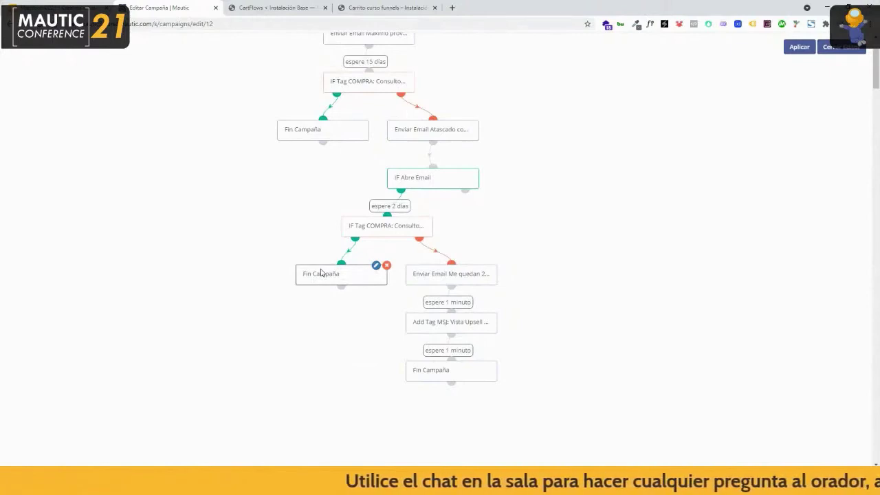
mouse_move(453, 268)
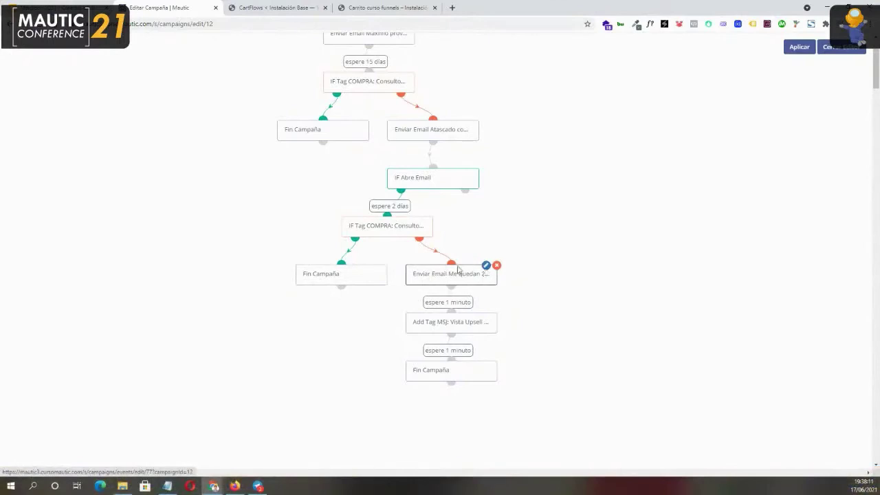
- Inspect the "Add Tag MSJ: Vista Upsell Embudos" event and the final "Fin Campaña" event below it, cancelling out of both
left_click(486, 314)
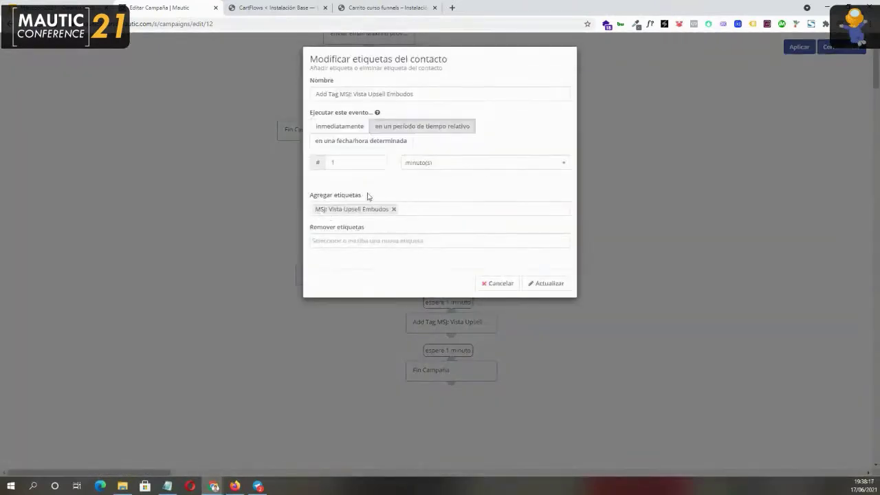
left_click(497, 282)
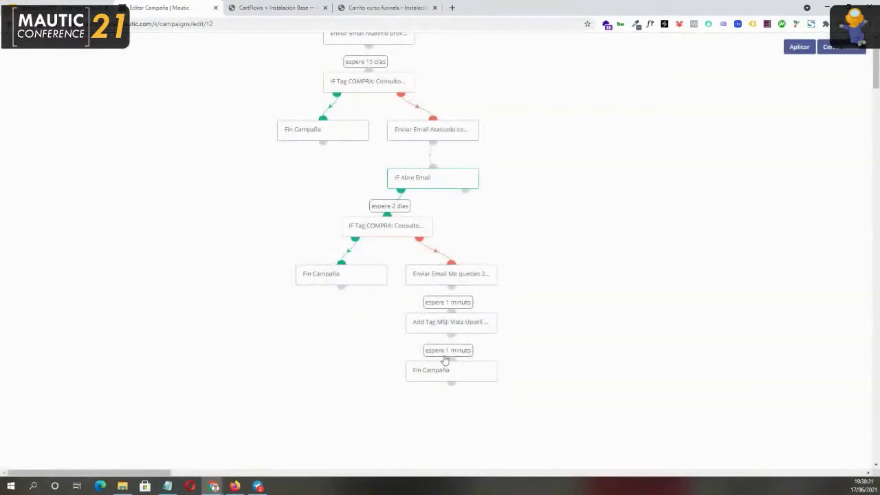
mouse_move(450, 375)
left_click(486, 361)
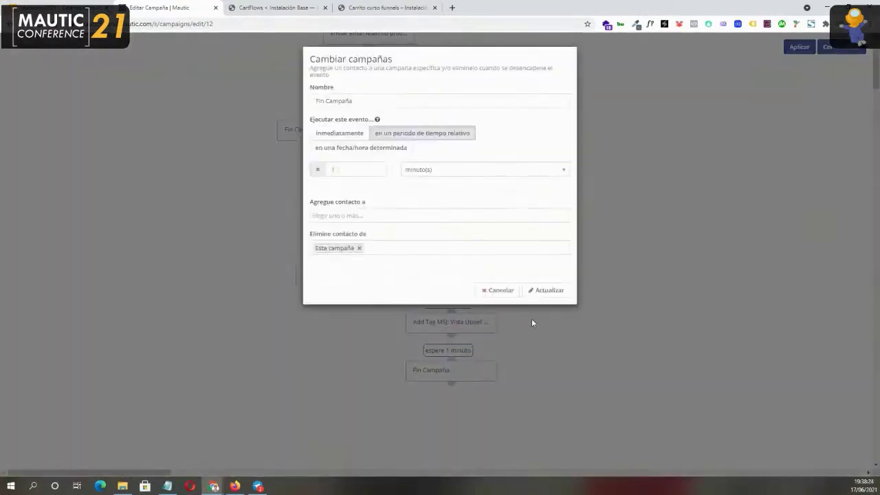
left_click(501, 290)
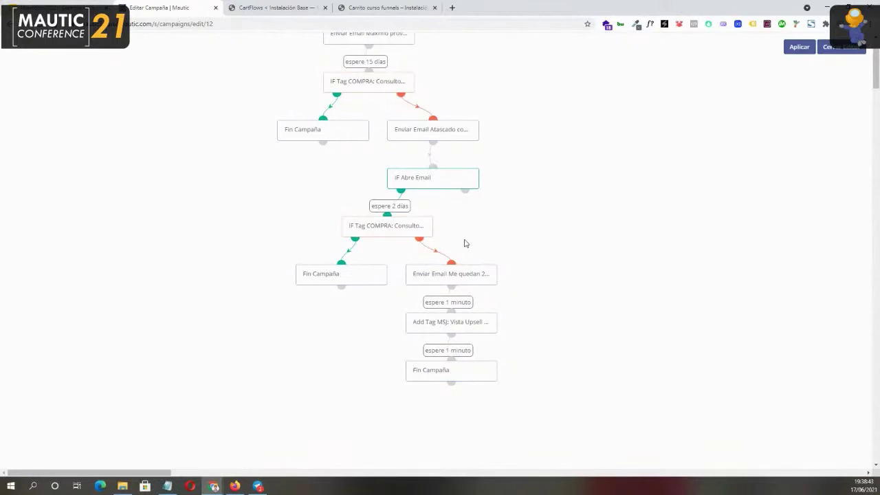
- Close the campaign builder and switch to the Google Slides presentation, advancing to the closing "GRACIAS!" slide
left_click(846, 50)
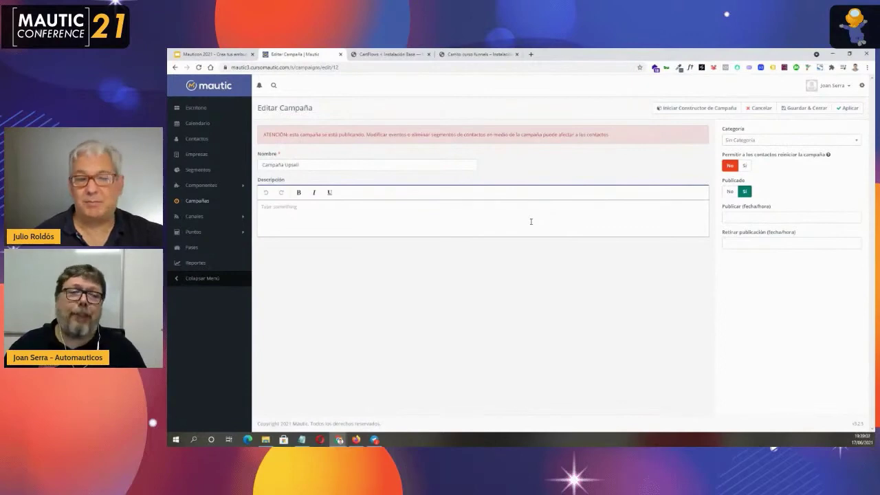
left_click(213, 53)
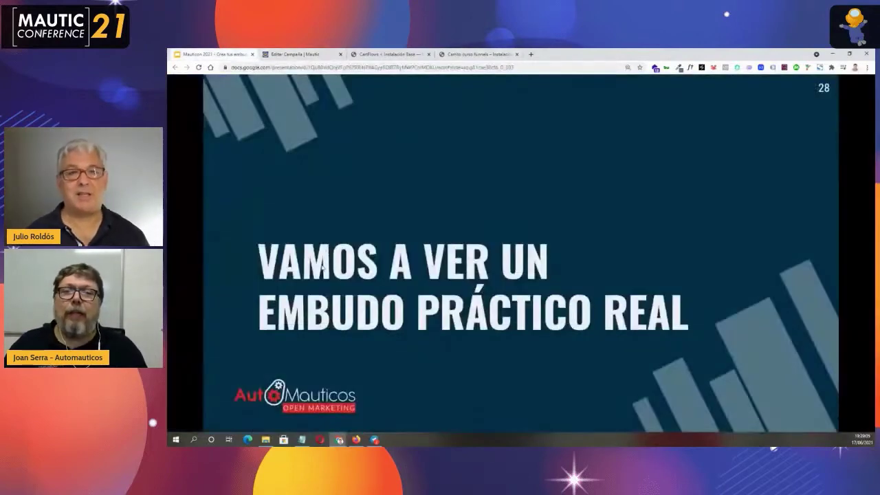
left_click(321, 269)
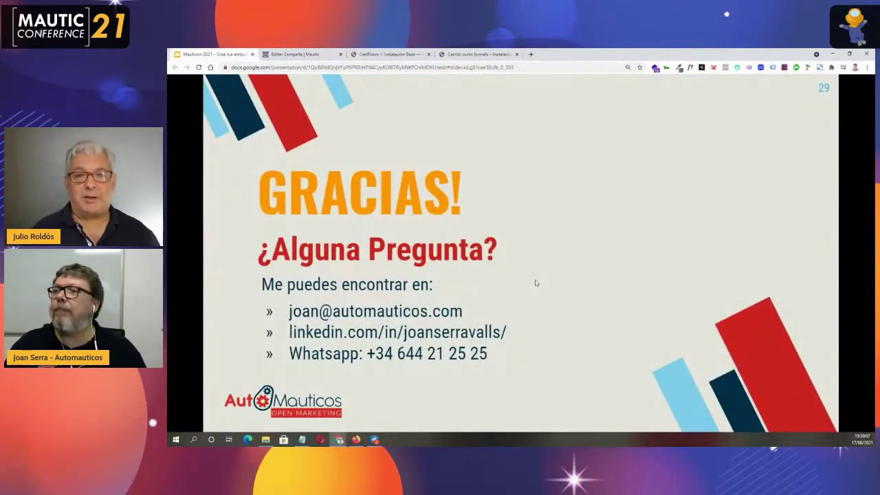